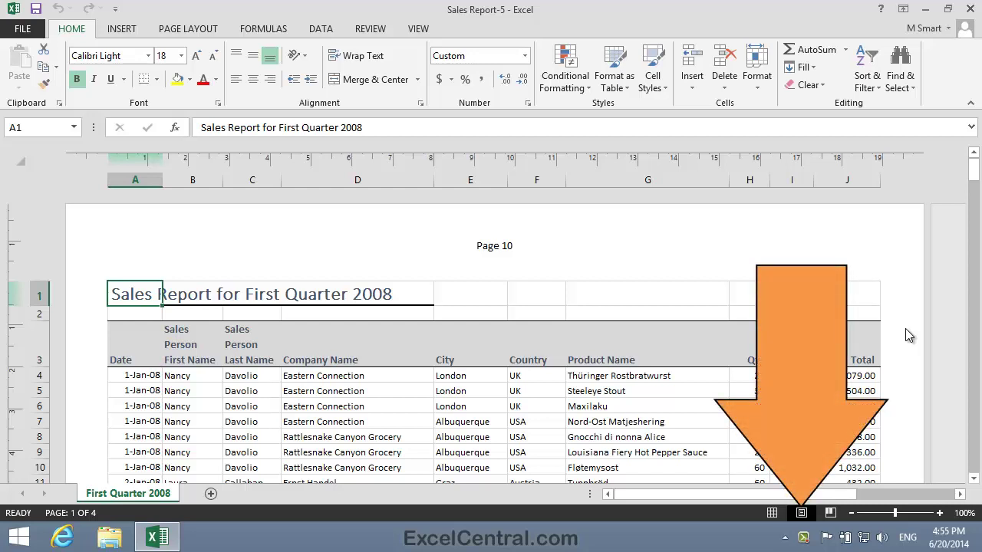
Step: In Page Layout view, replace the centre header's 'Page &[Page]' with 'The Gourmet Food Company'
left_click(772, 513)
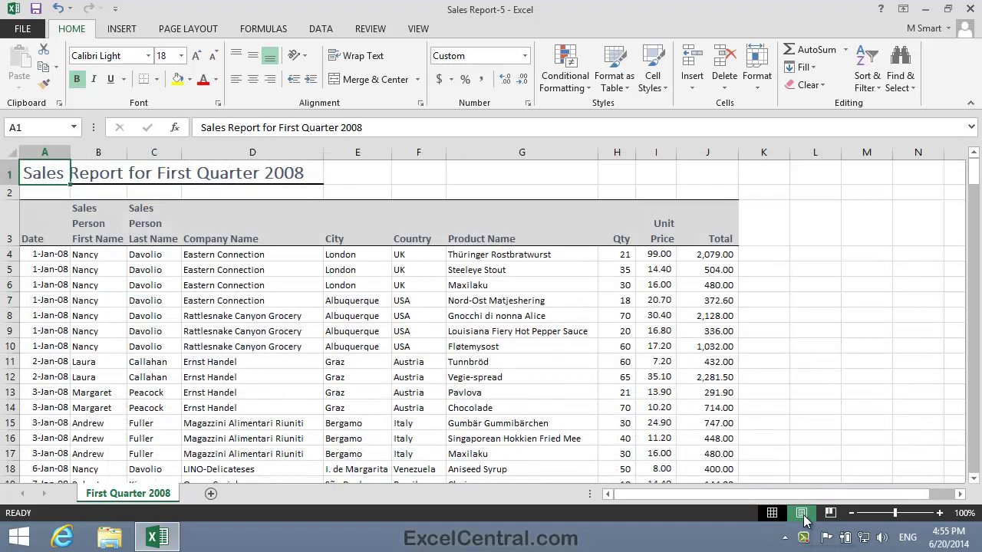
left_click(801, 513)
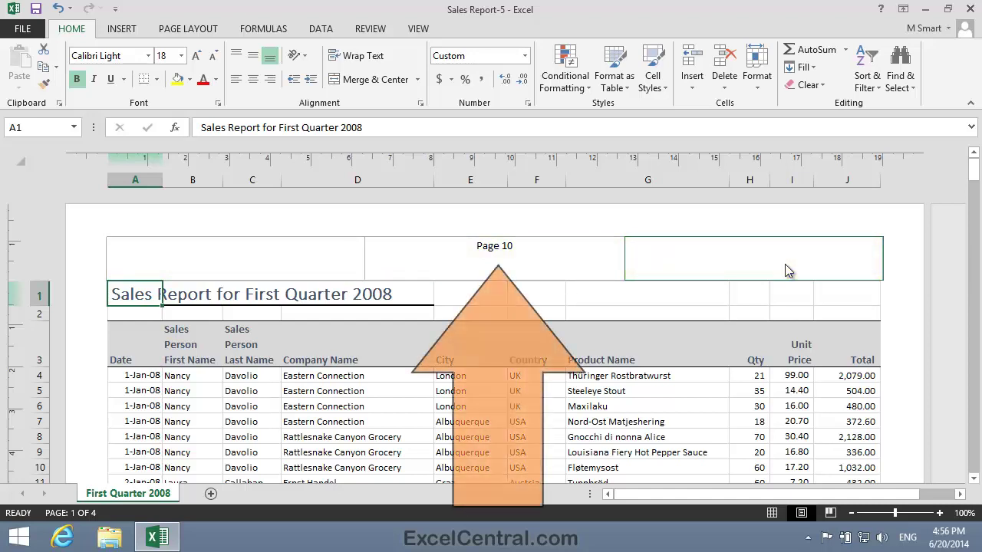
left_click(519, 265)
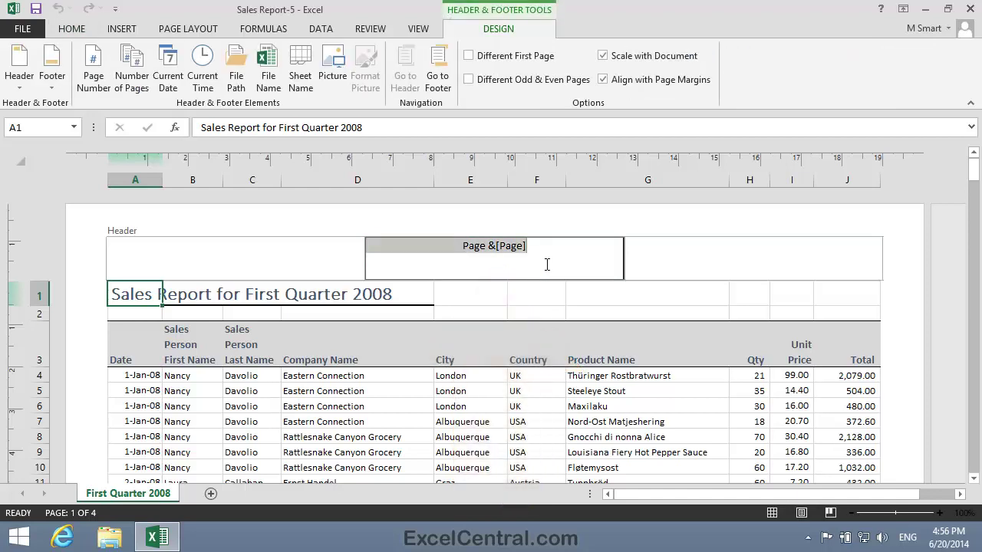
triple_click(547, 265)
type("T")
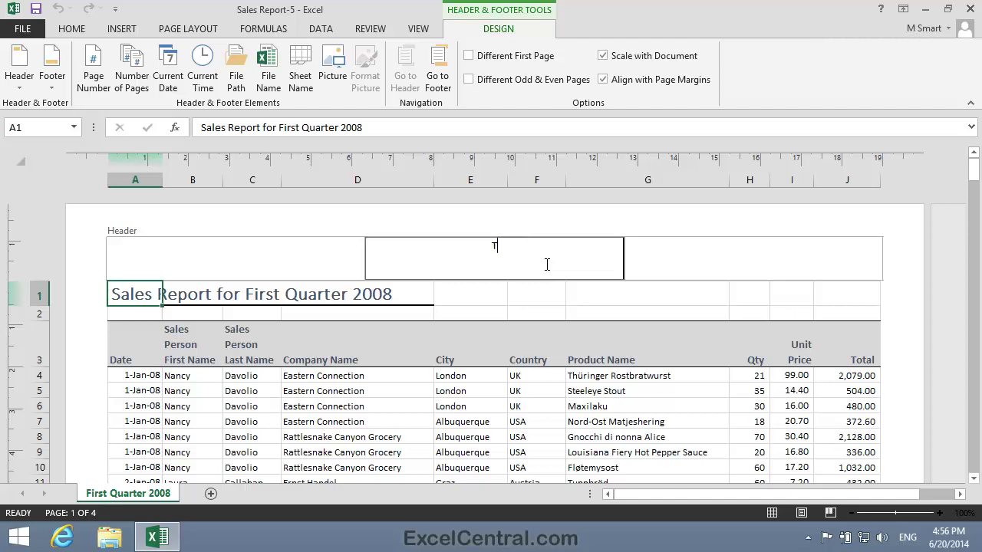
type("he Gourmet Food Company")
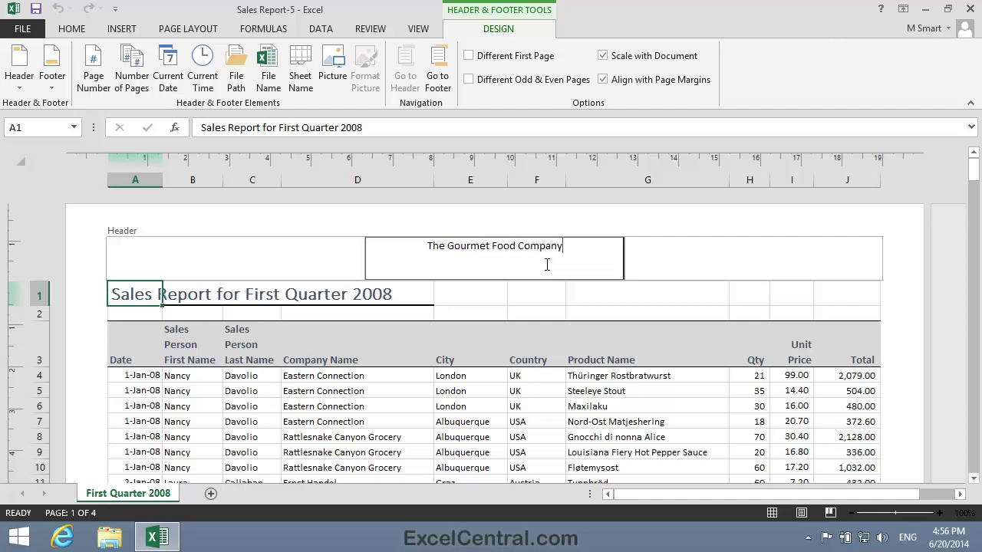
Step: Fill the left header with 'Printed on:' plus the current date code, 'at', and the current time code
left_click(238, 250)
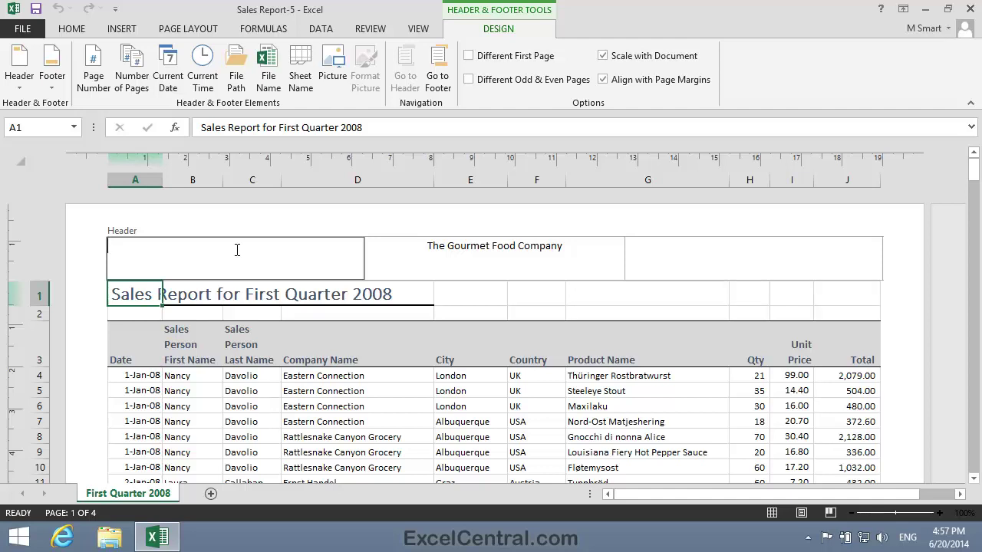
type("Printed on:")
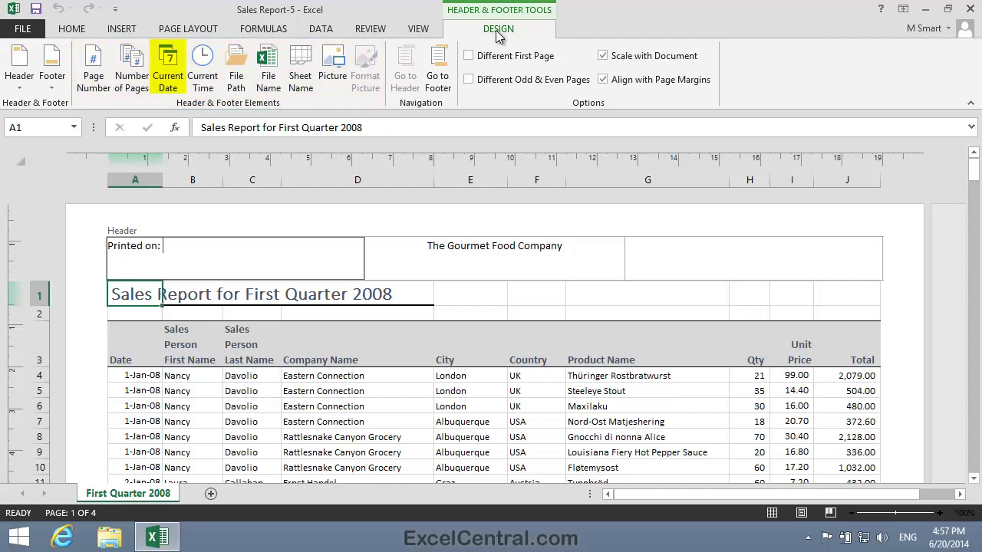
left_click(170, 77)
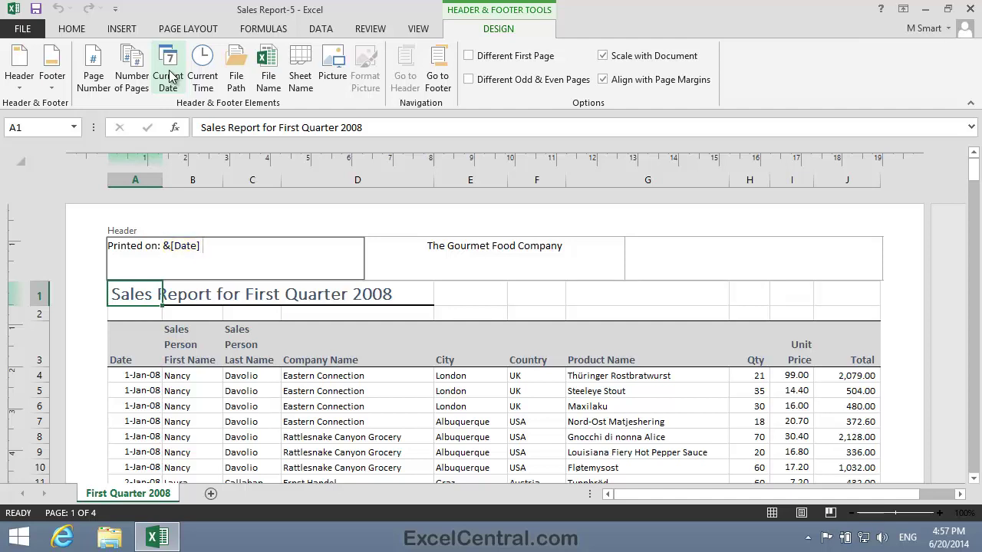
type("at")
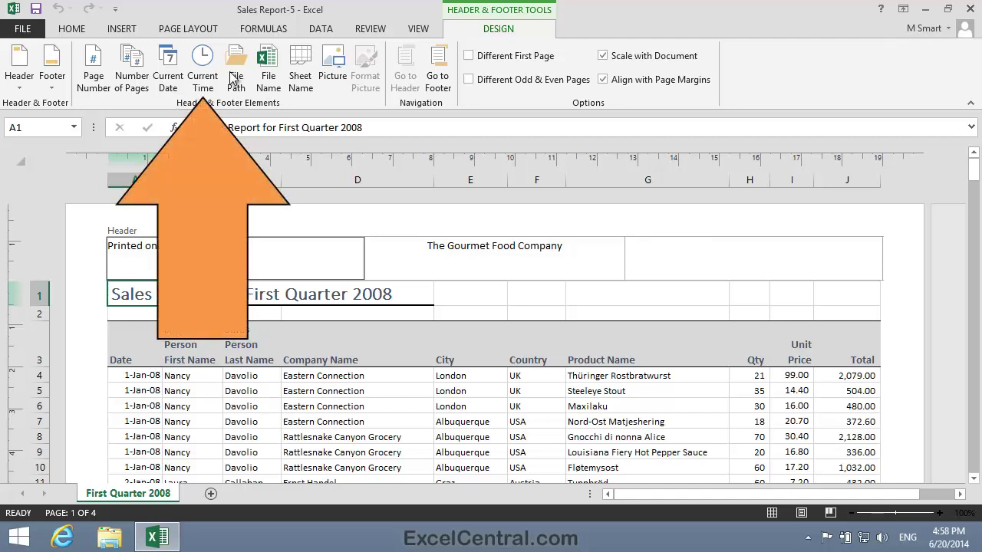
left_click(202, 61)
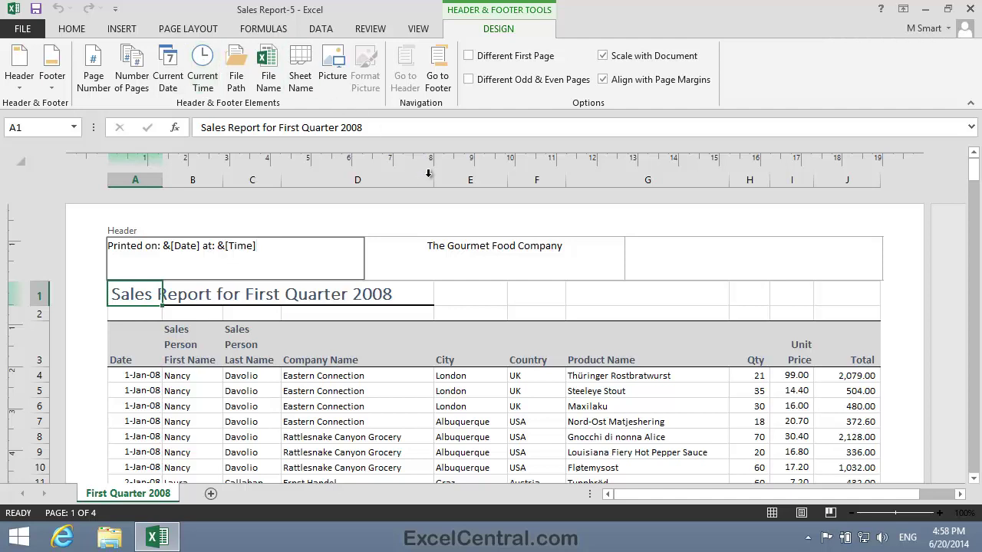
left_click(474, 297)
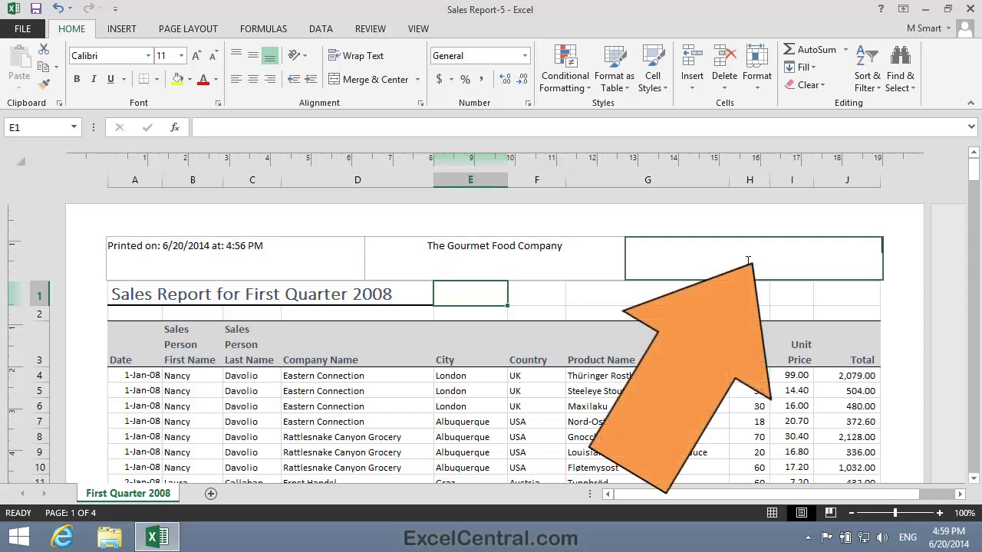
Step: Enter 'Page:' plus the page-number code in the right header, previewing as 'Page: 10'
left_click(748, 261)
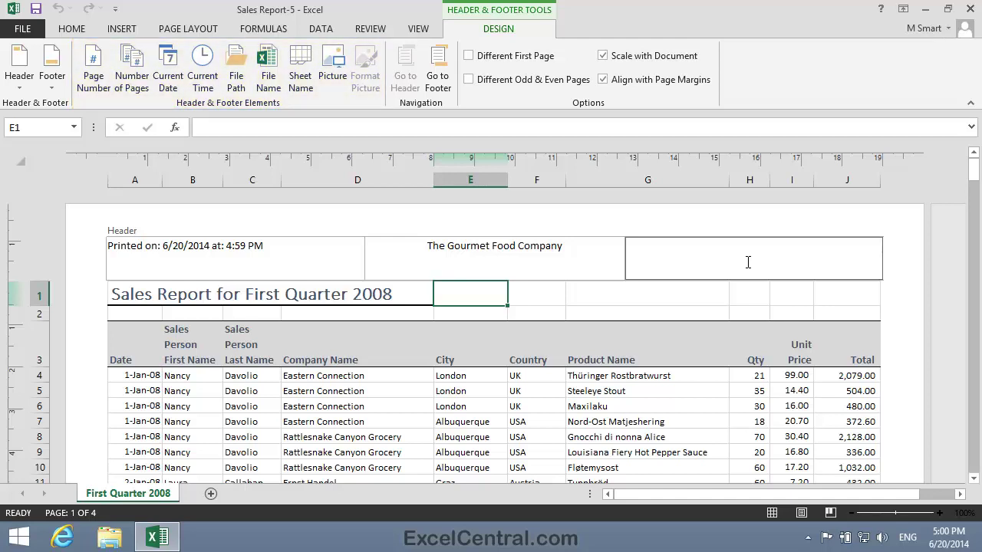
type("Page:")
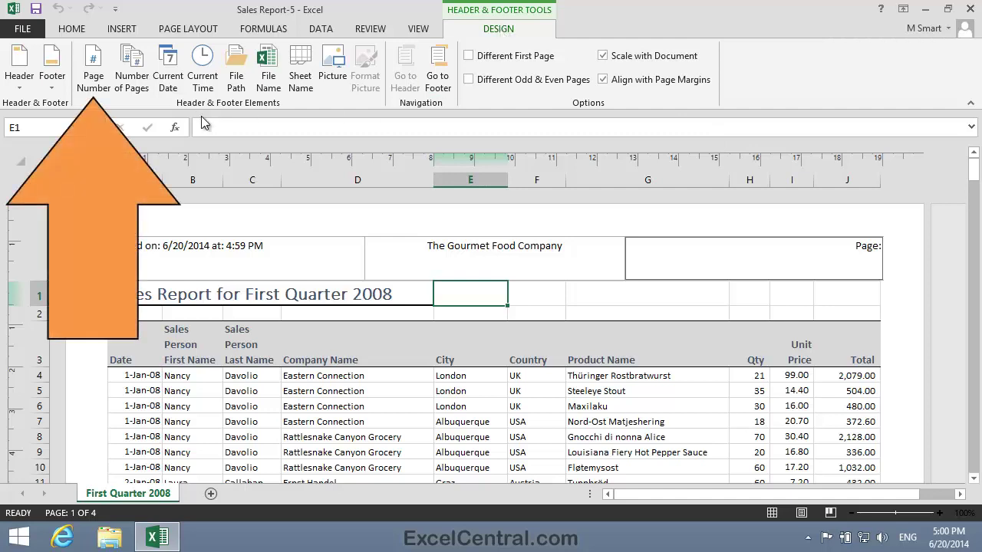
left_click(89, 65)
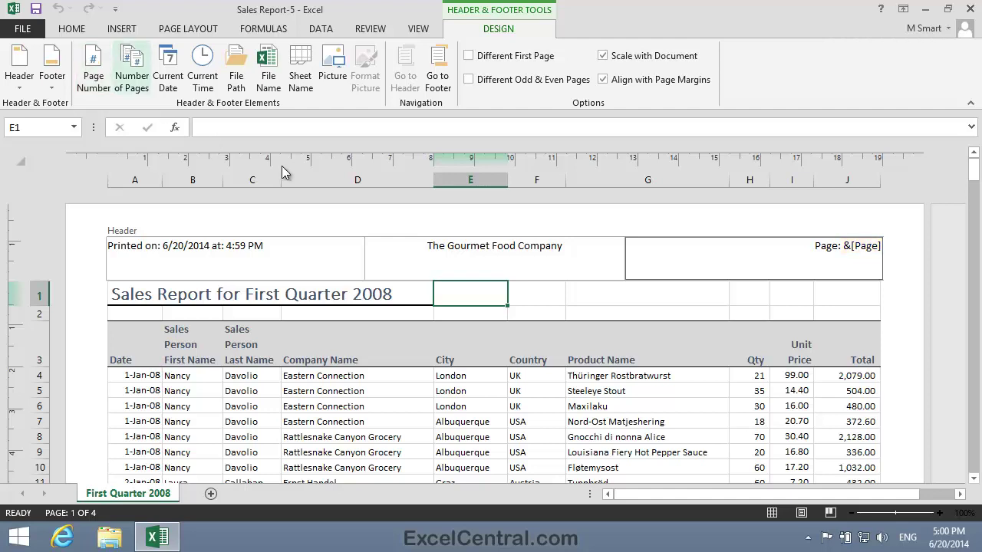
left_click(473, 390)
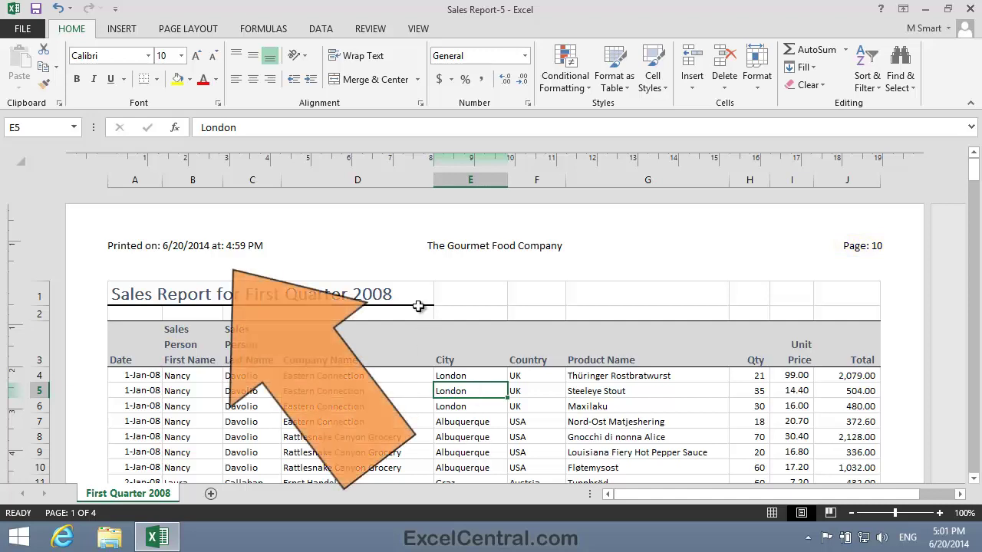
Step: Format the left header 'Printed on' text as Calibri Light, 10-point bold
left_click(267, 245)
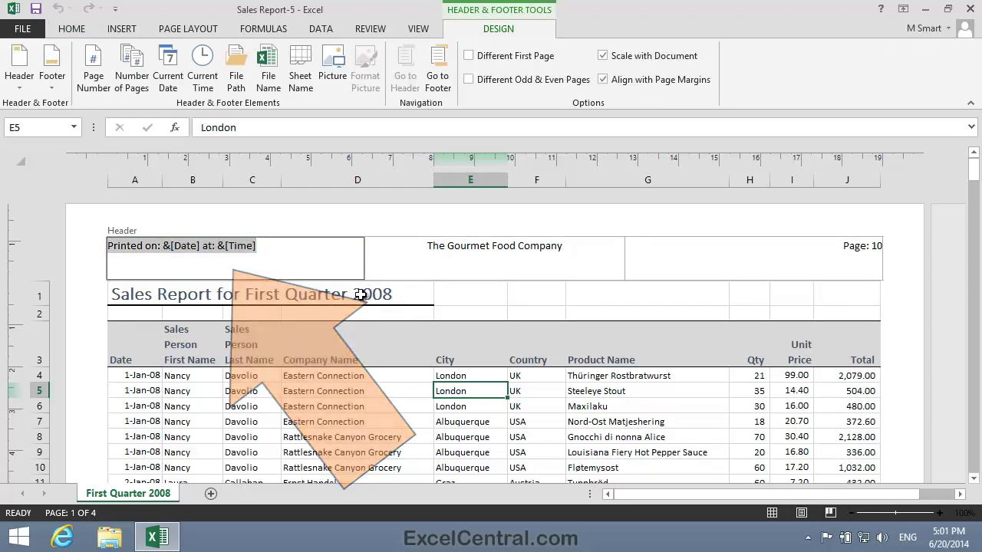
left_click(72, 31)
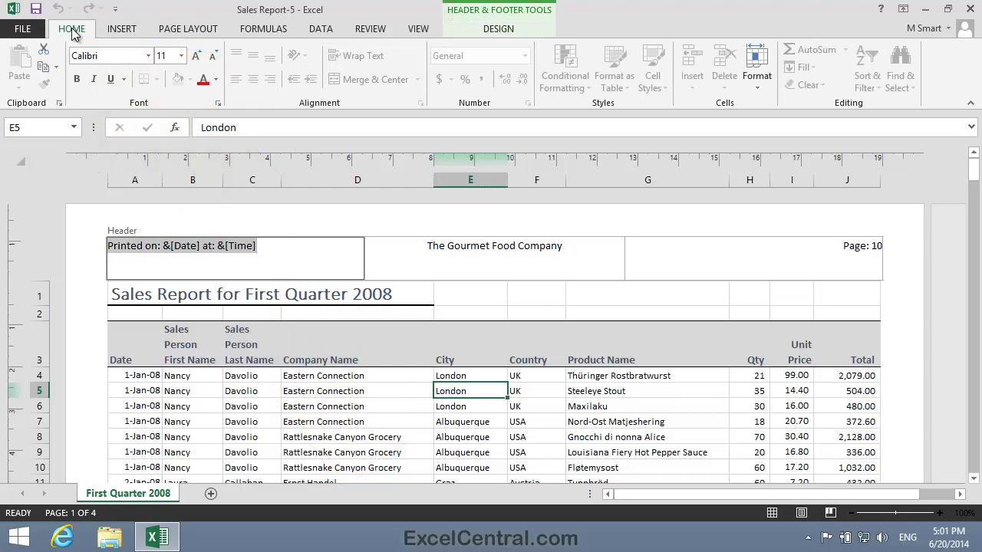
left_click(147, 56)
left_click(149, 56)
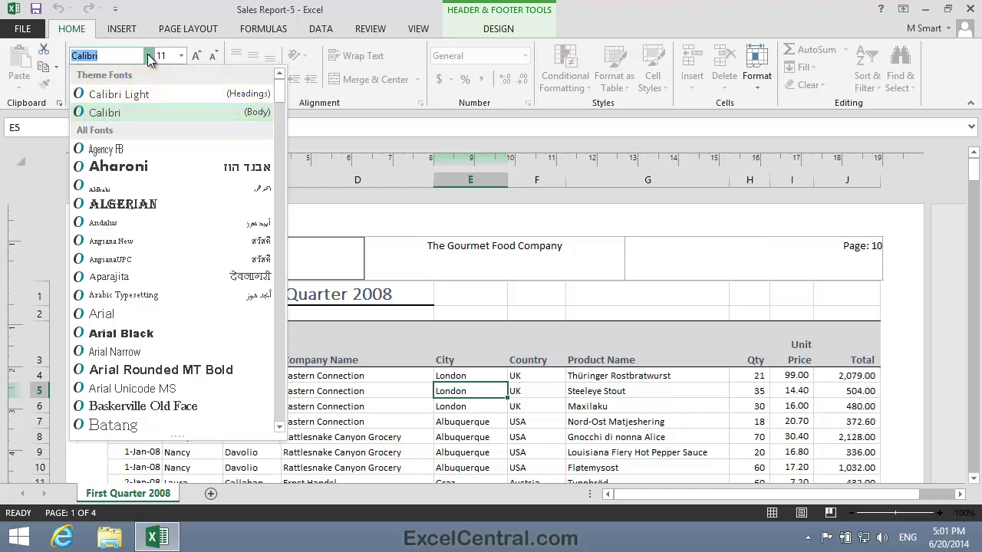
left_click(152, 94)
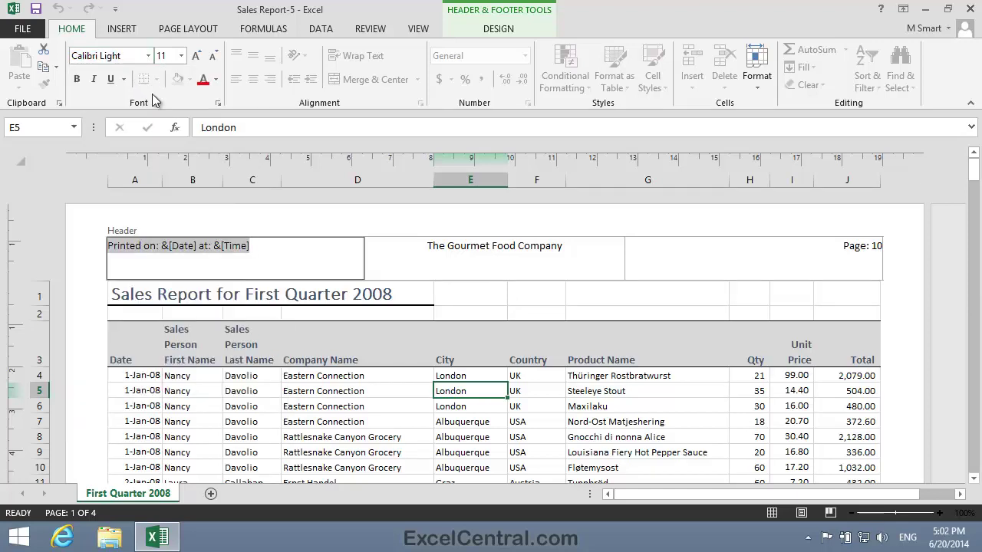
left_click(181, 56)
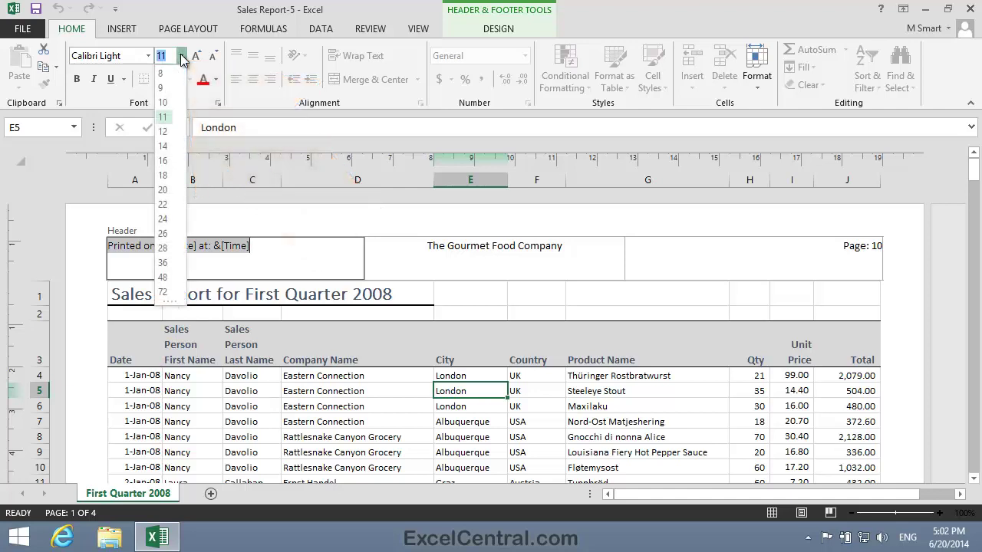
left_click(163, 103)
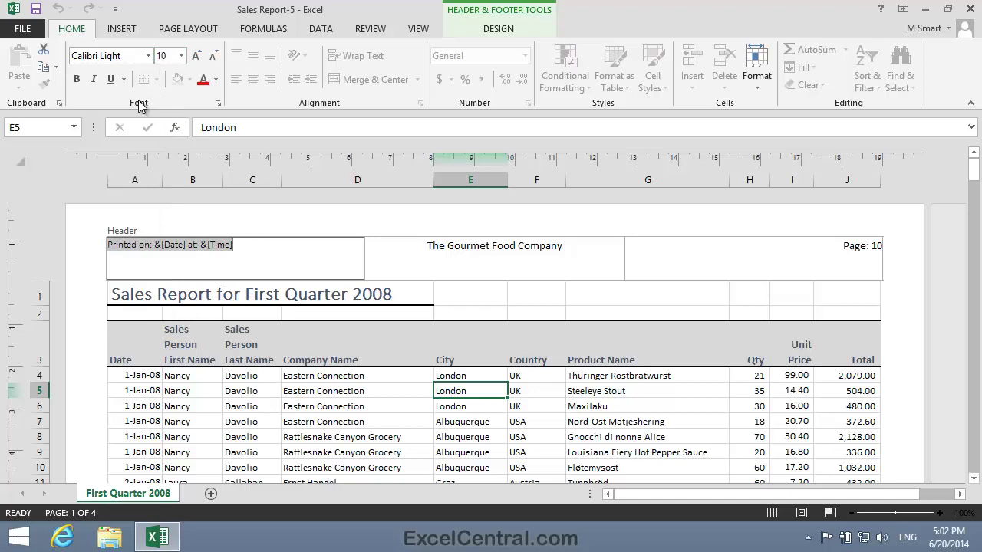
left_click(76, 79)
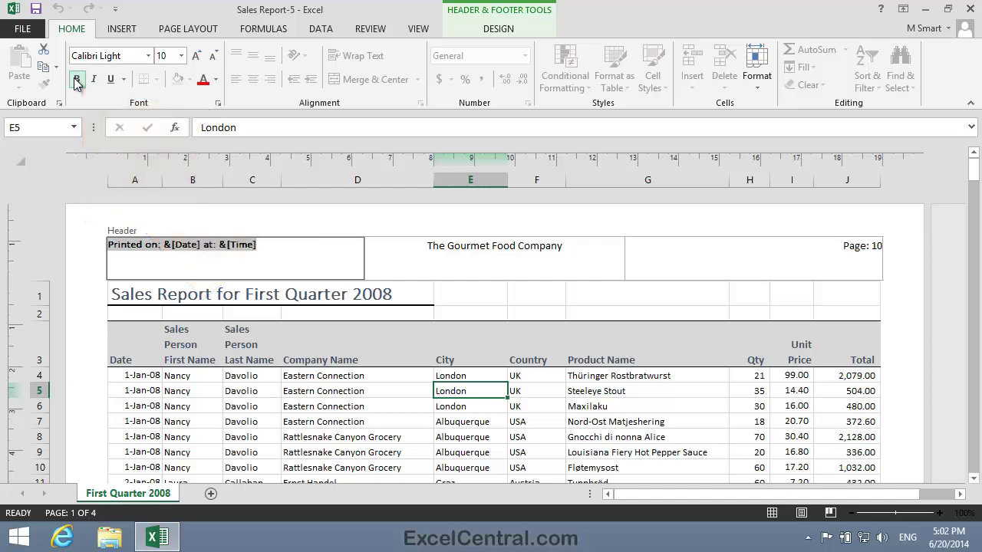
Step: Give the left header date/time text the Blue-Gray, Text 2 font colour
left_click(217, 82)
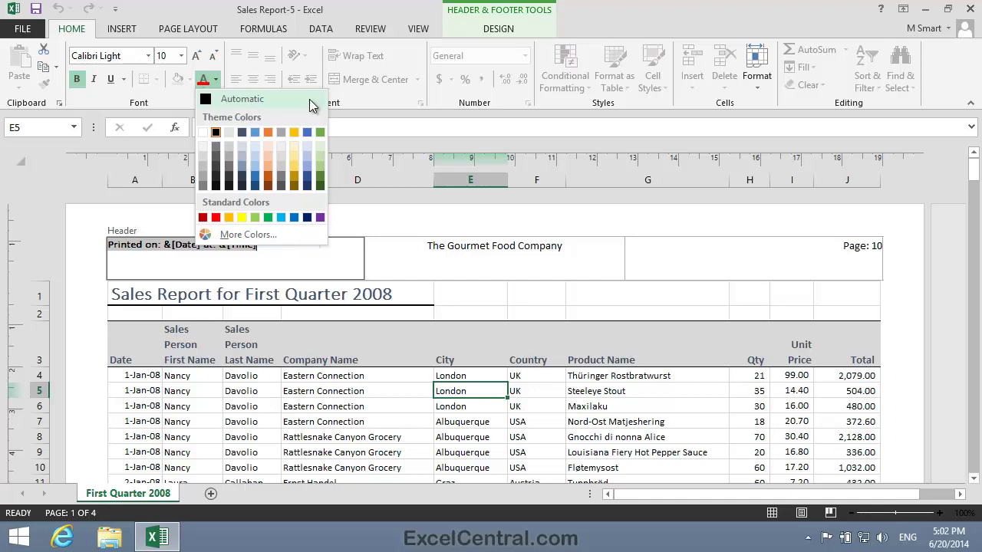
left_click(243, 132)
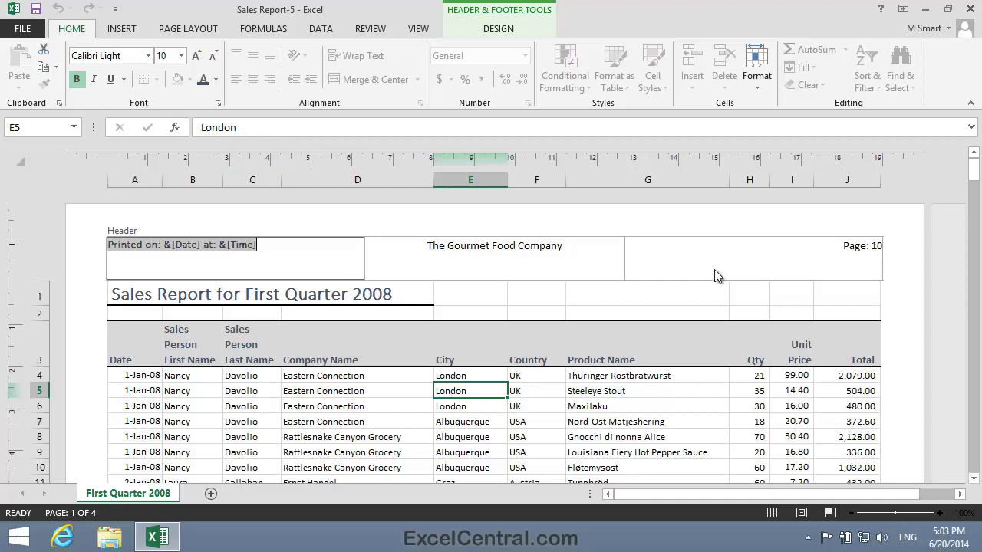
Step: Make the right header 'Page: &[Page]' Calibri Light, 10-point bold, keeping its colour unchanged
left_click(796, 260)
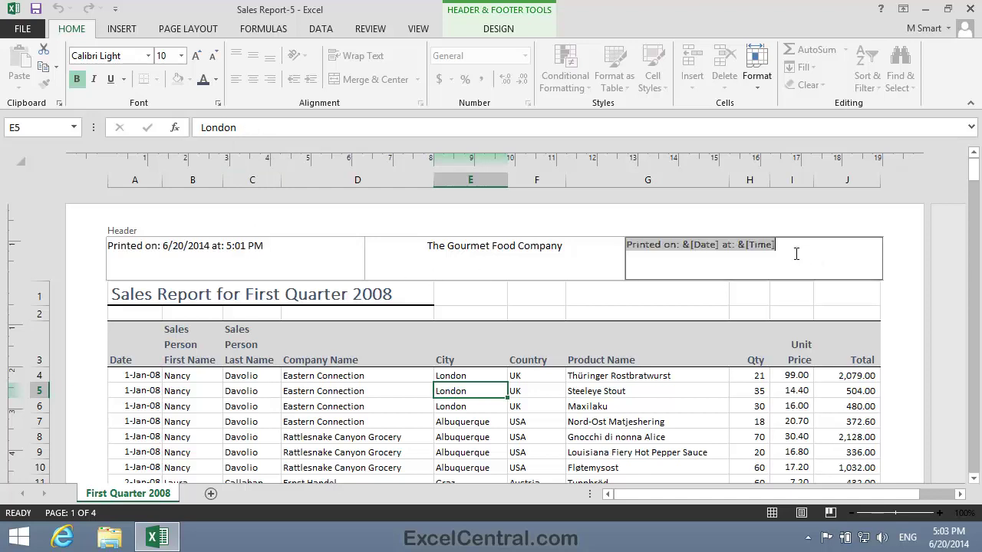
left_click(149, 56)
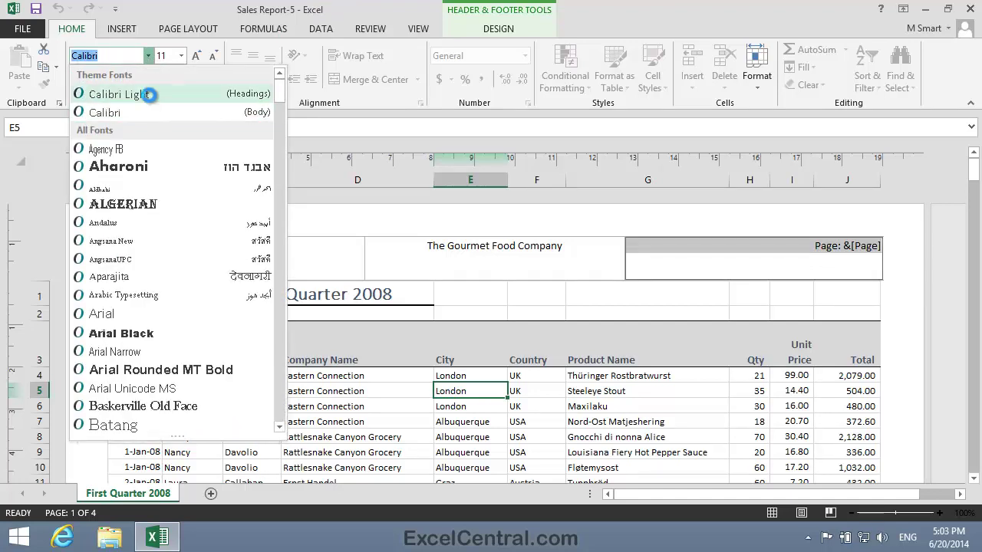
left_click(149, 94)
left_click(181, 56)
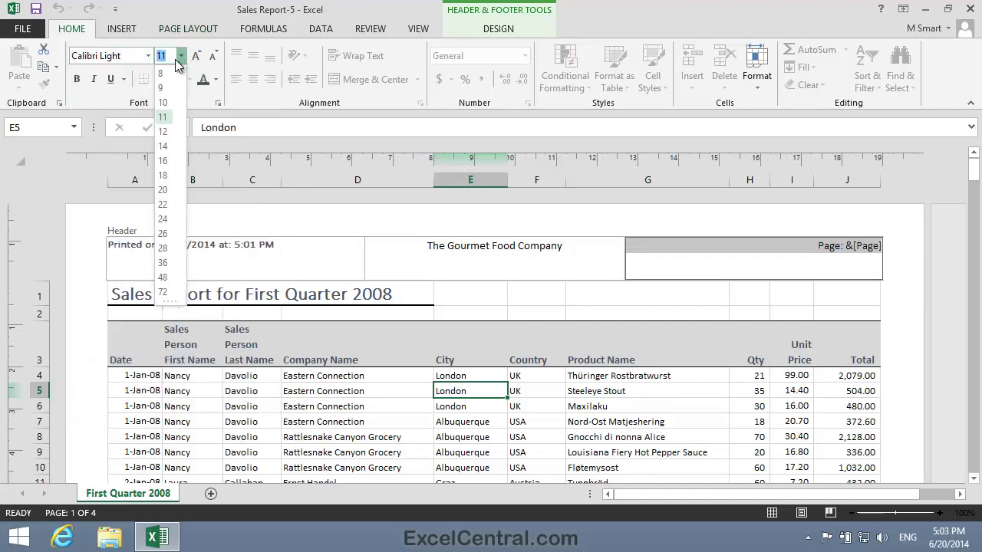
left_click(179, 98)
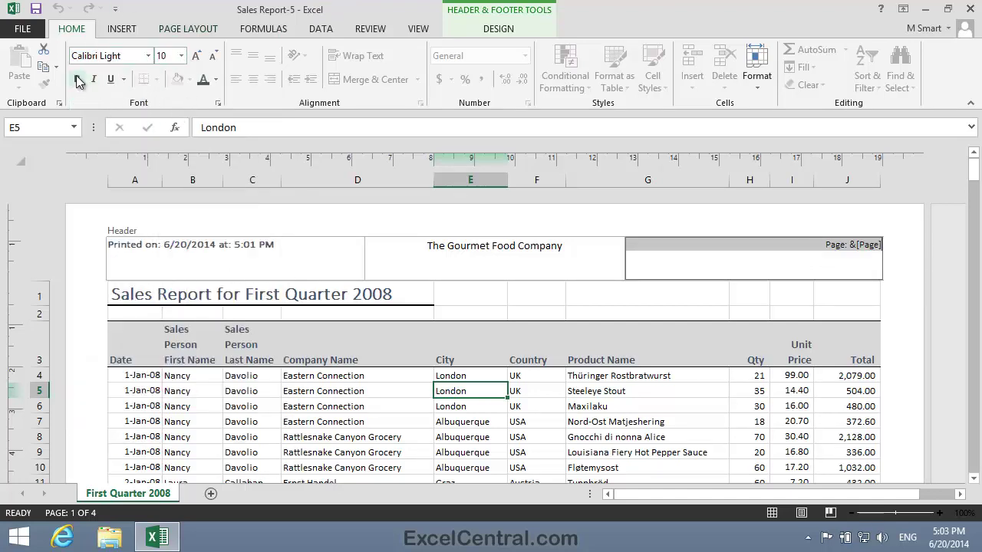
left_click(77, 80)
left_click(216, 80)
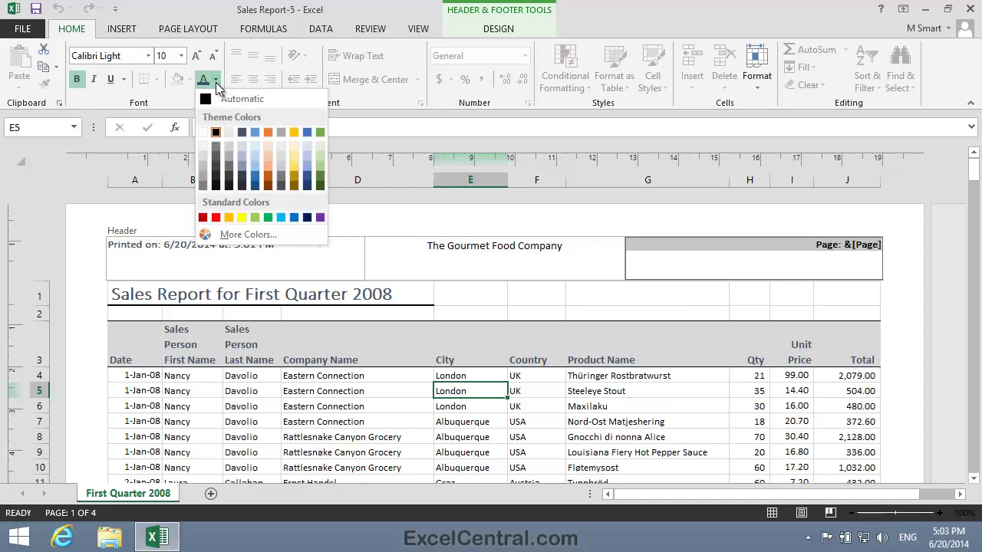
key("Escape")
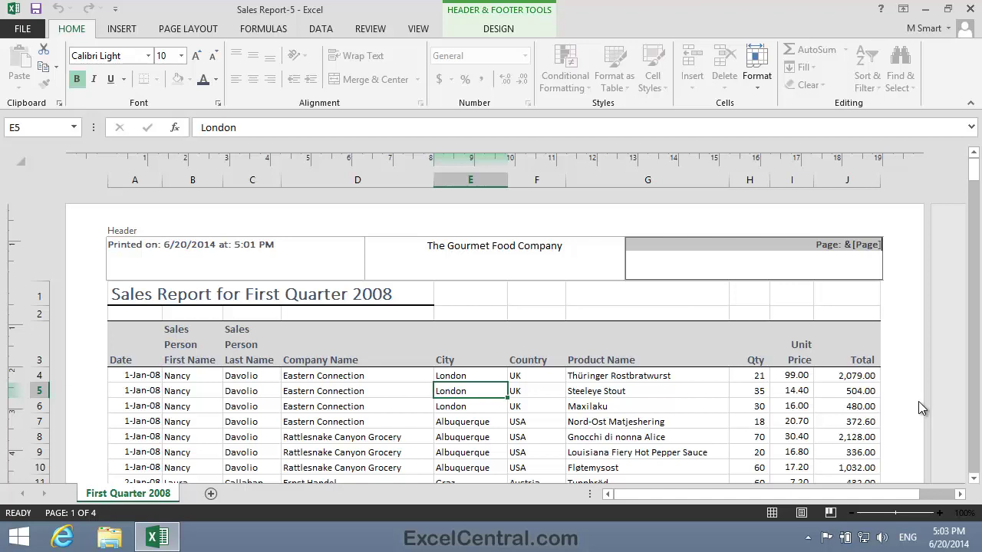
Step: Style the centre company name as 28-point Calibri Light in Blue-Gray, Text 2
left_click(493, 259)
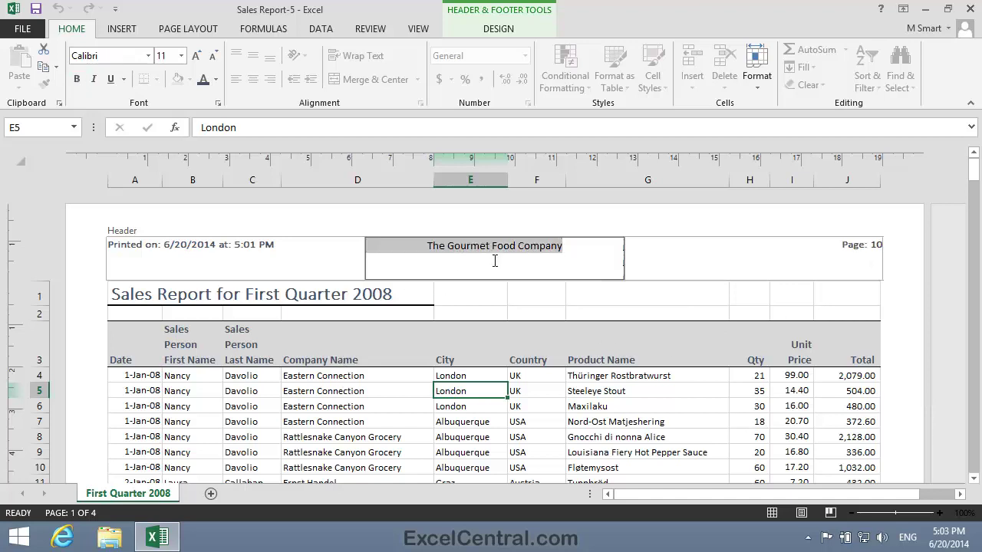
left_click(182, 56)
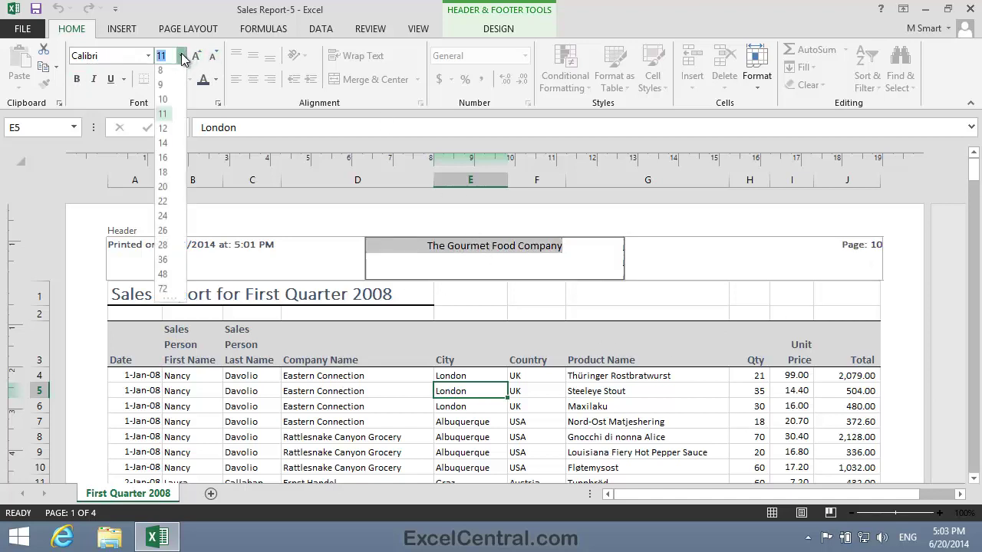
left_click(163, 247)
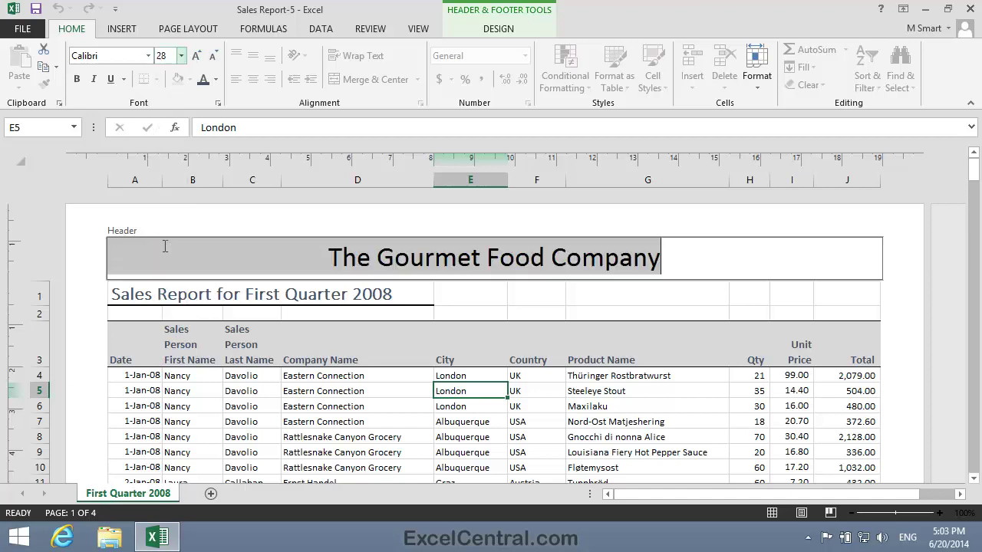
left_click(149, 58)
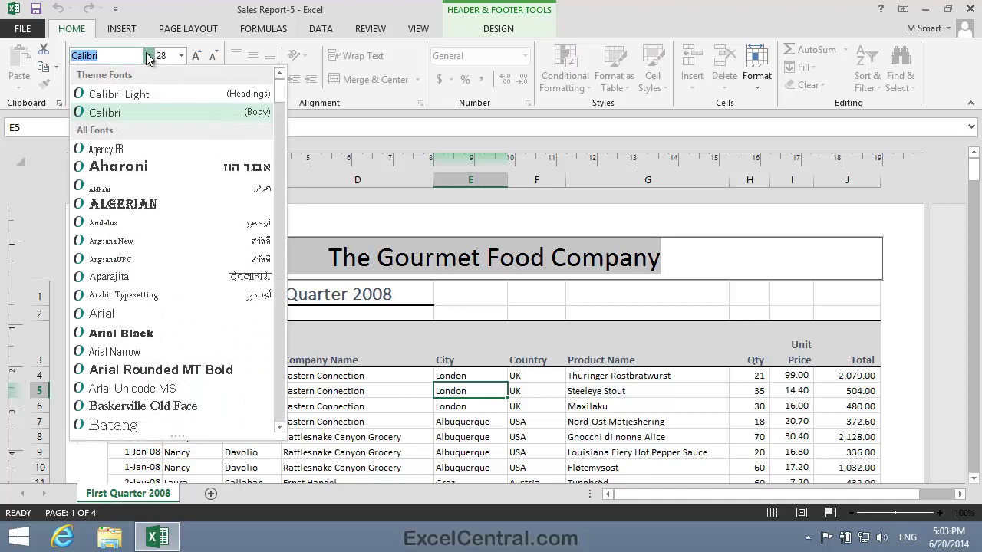
left_click(138, 94)
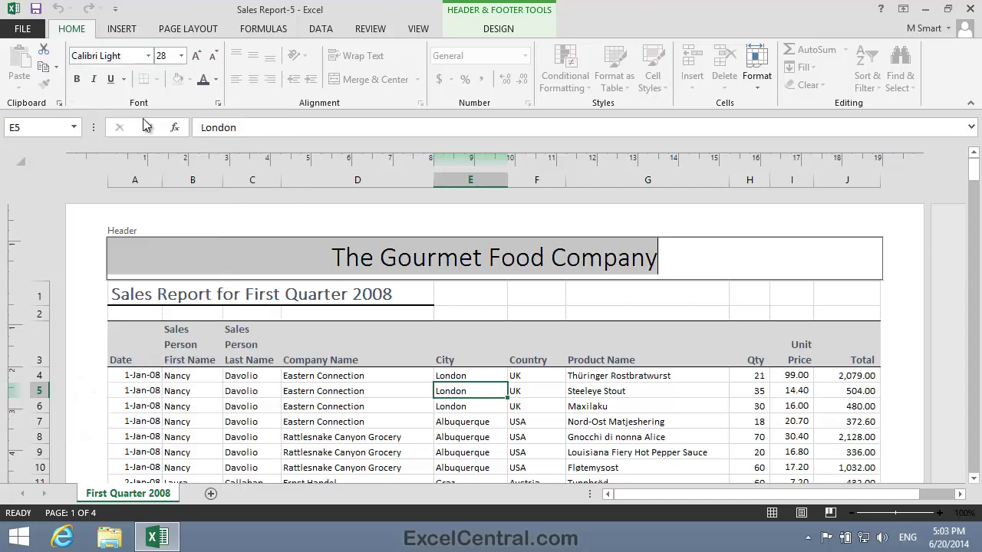
left_click(218, 80)
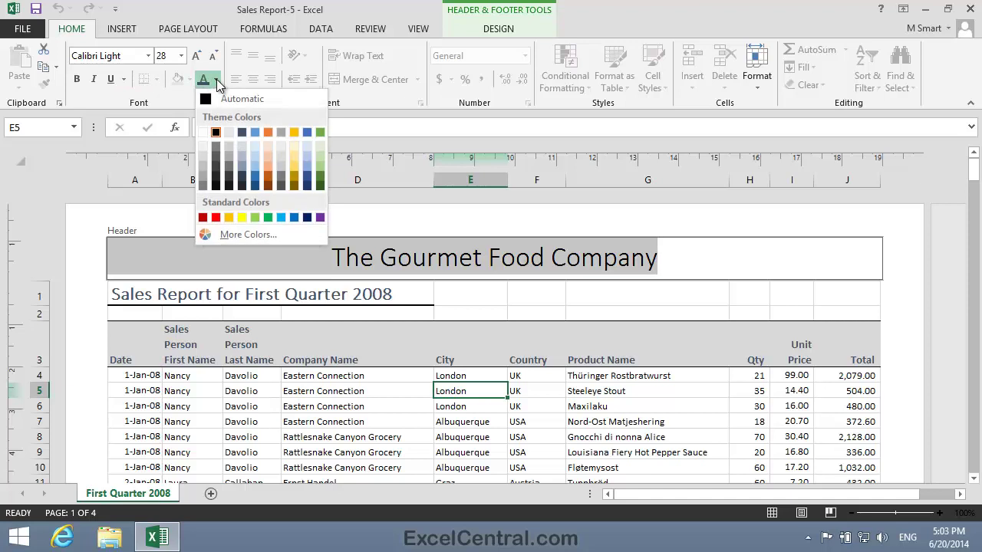
left_click(243, 133)
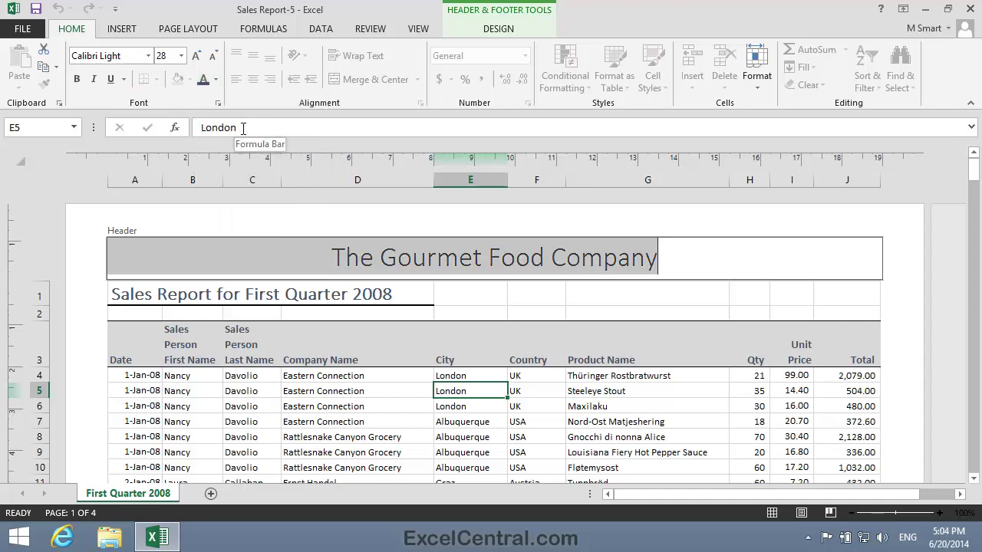
left_click(554, 300)
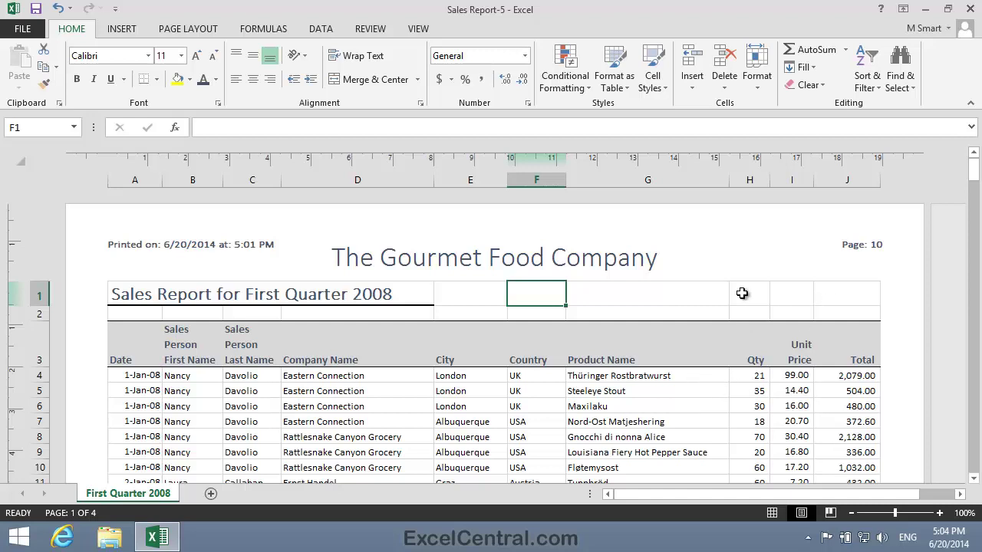
left_click(497, 253)
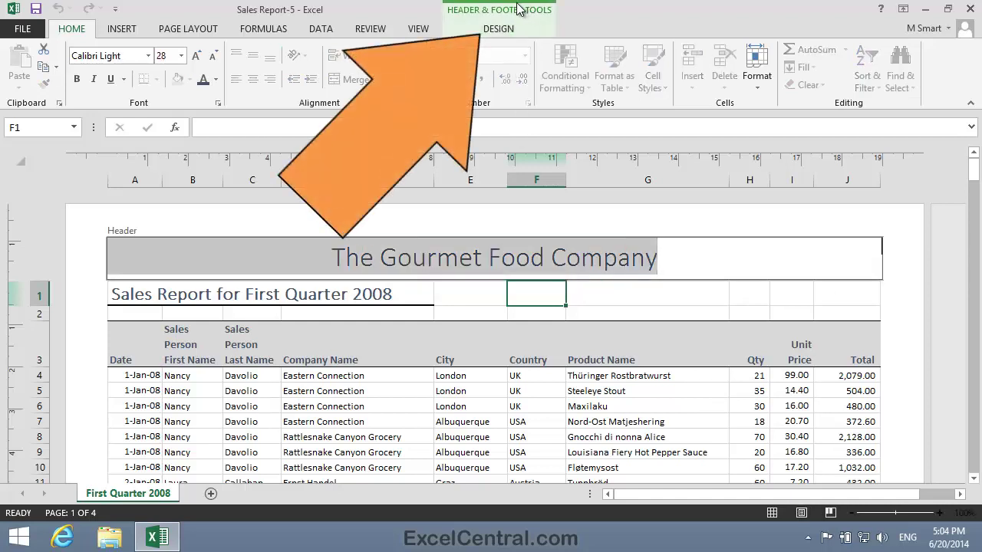
left_click(501, 32)
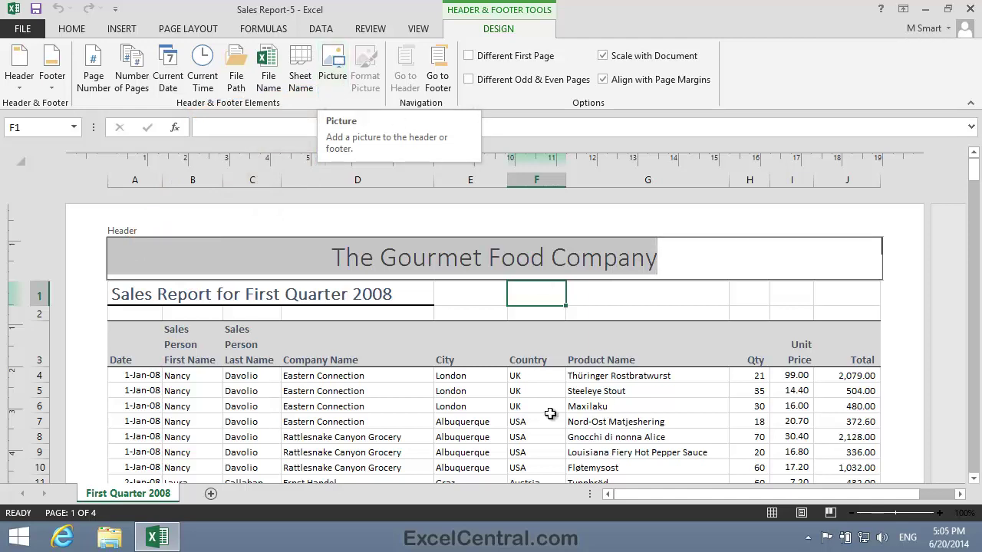
left_click(558, 378)
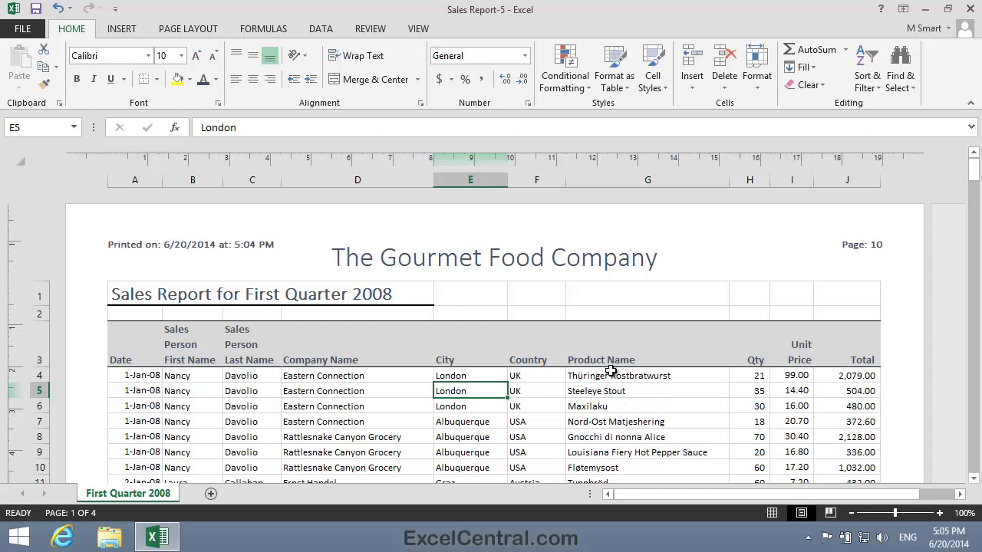
left_click(516, 262)
key("Delete")
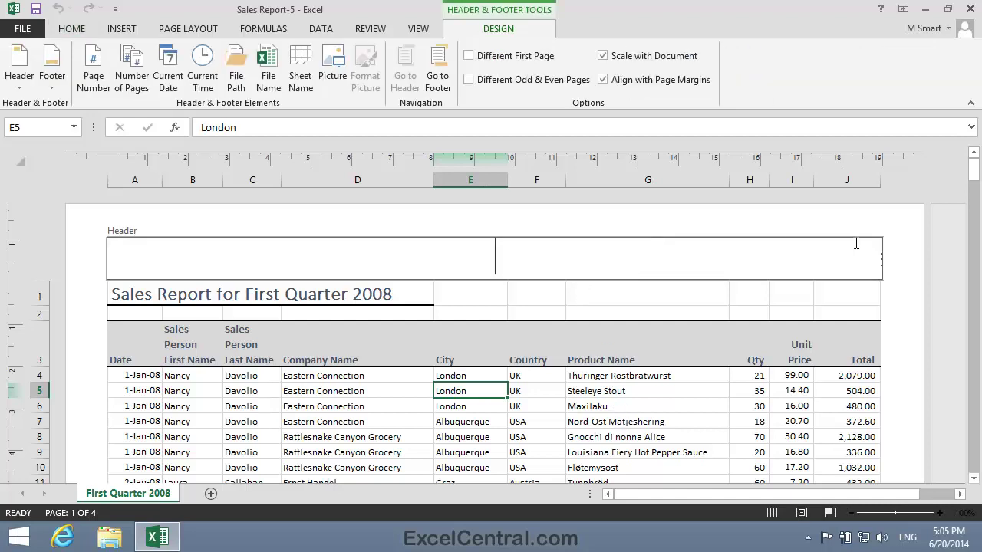
type("Marks")
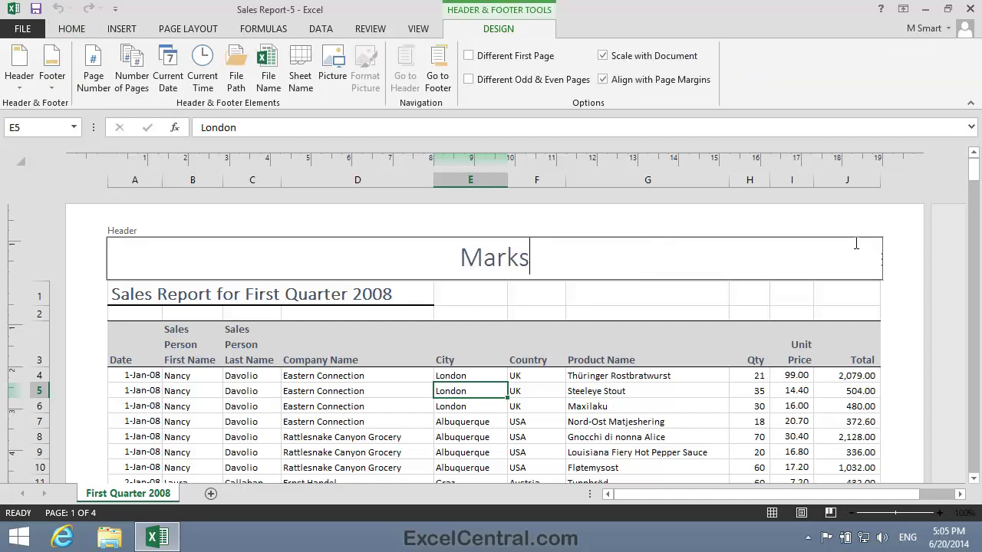
type(" & Spencer")
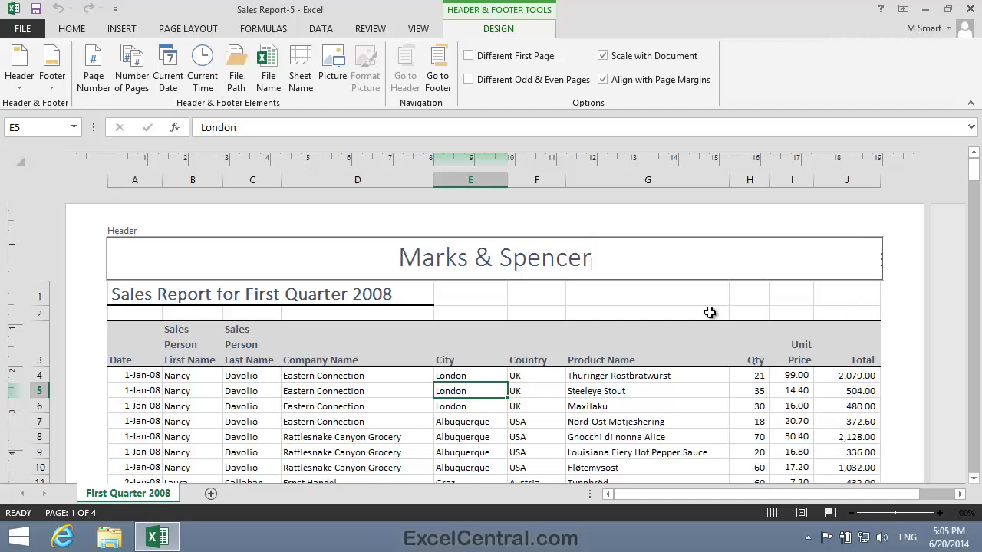
left_click(532, 298)
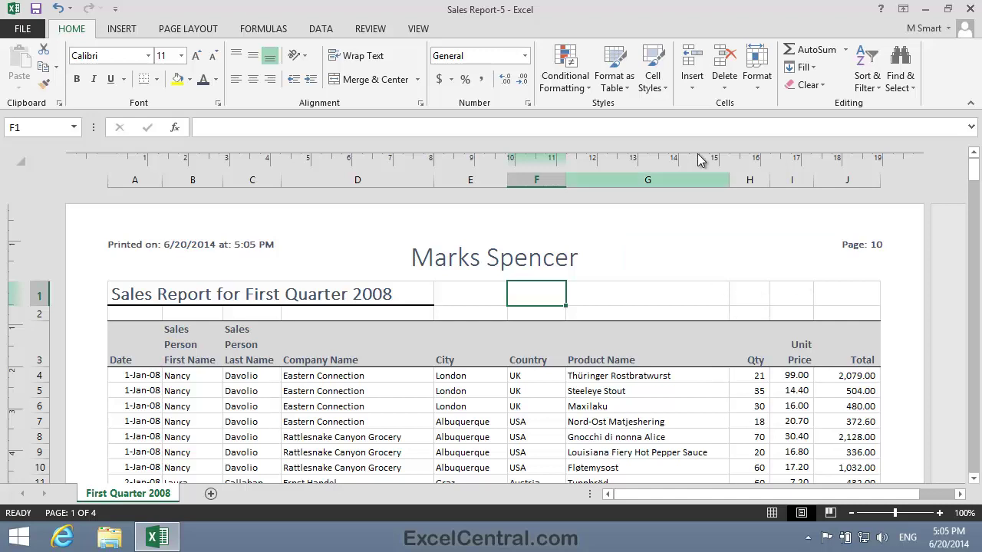
left_click(562, 257)
left_click(495, 257)
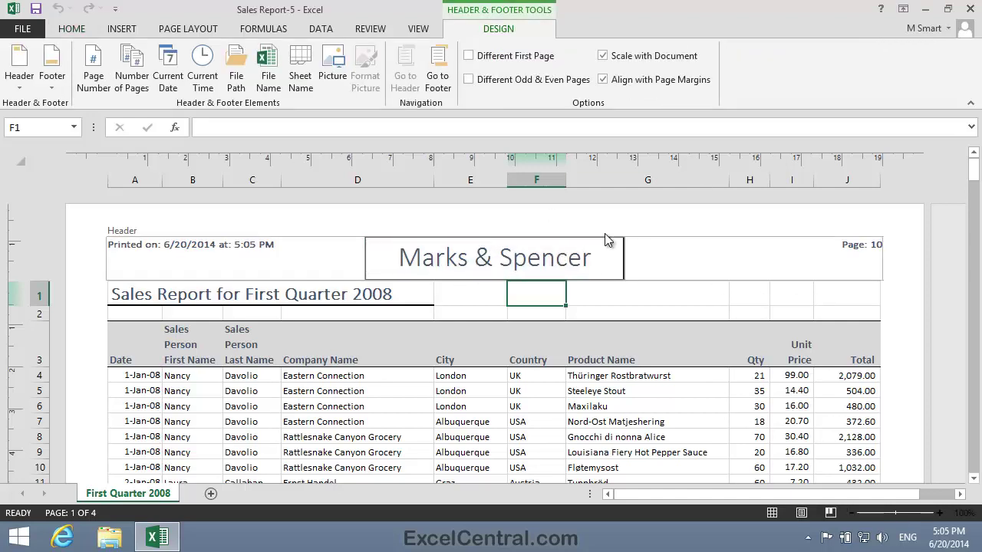
type("&")
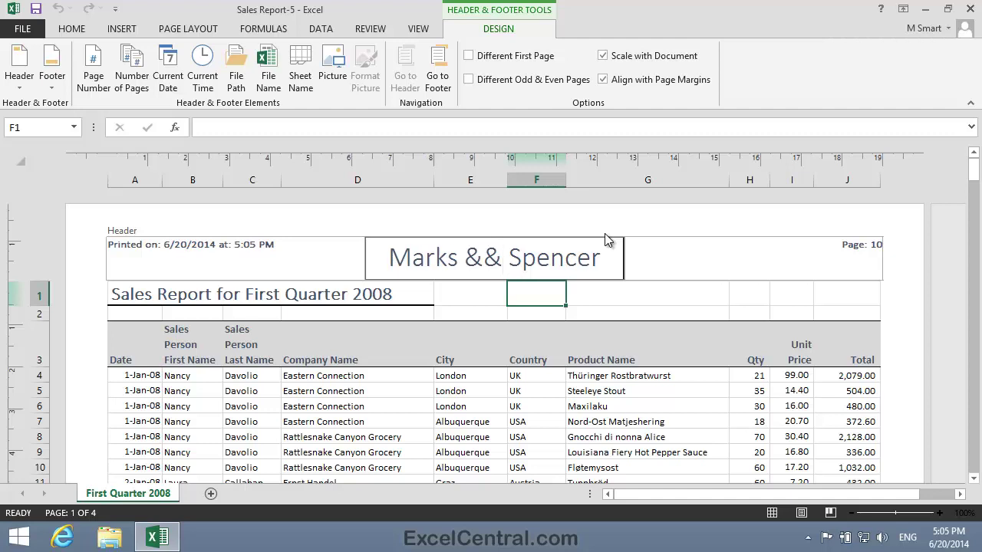
left_click(620, 300)
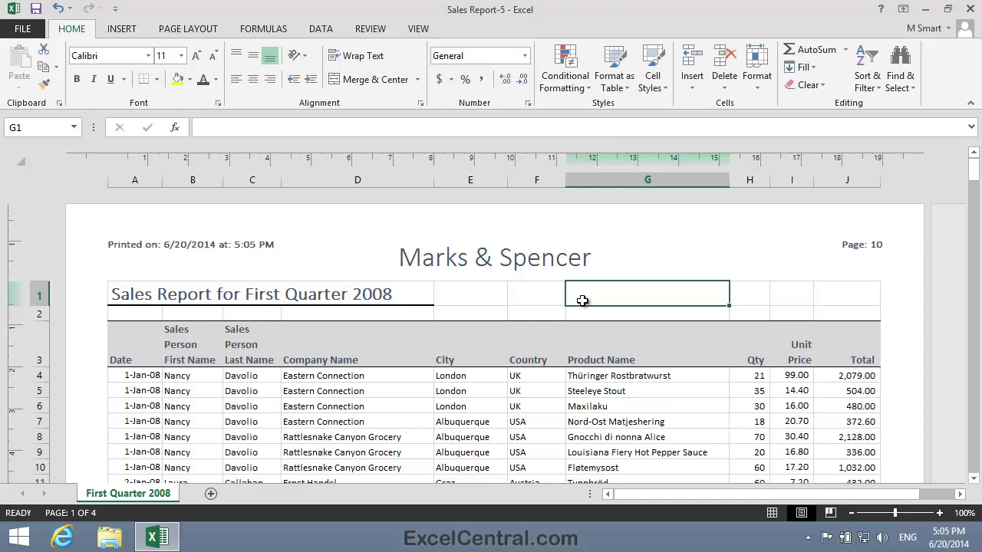
left_click(532, 262)
left_click_drag(601, 259, 359, 257)
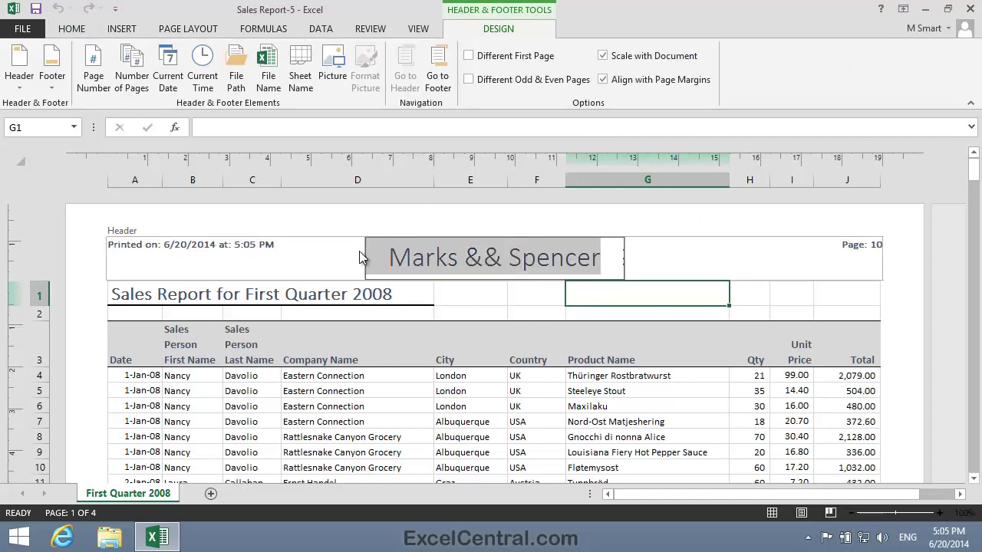
type("The Gourmet Food Company")
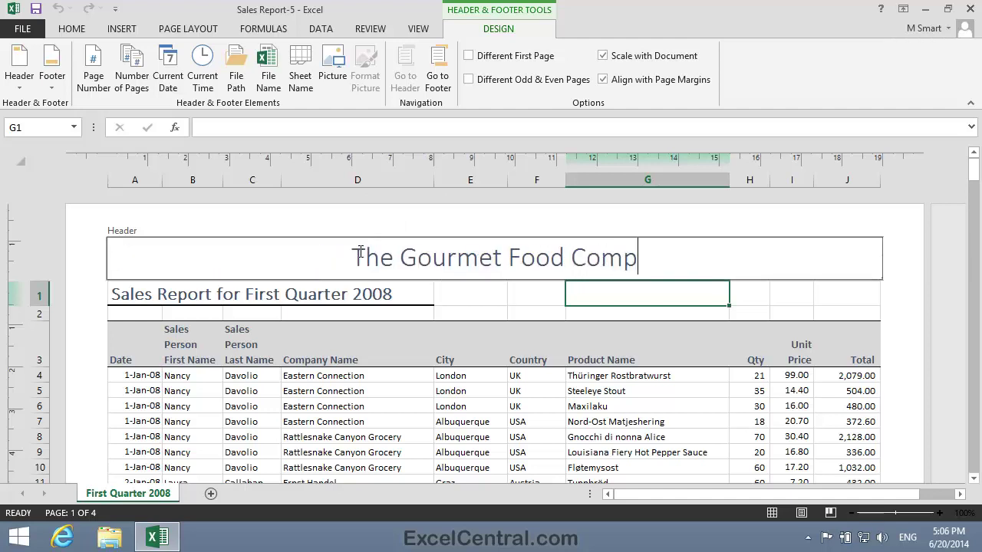
Step: Use Save As to store the workbook as 'Sales Report-6' in the Practice folder
left_click(474, 301)
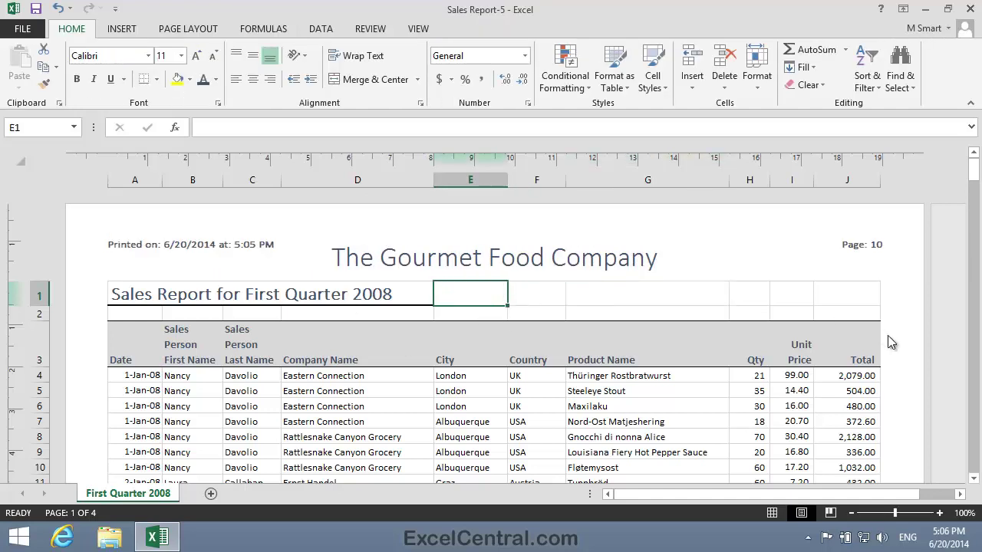
left_click(12, 31)
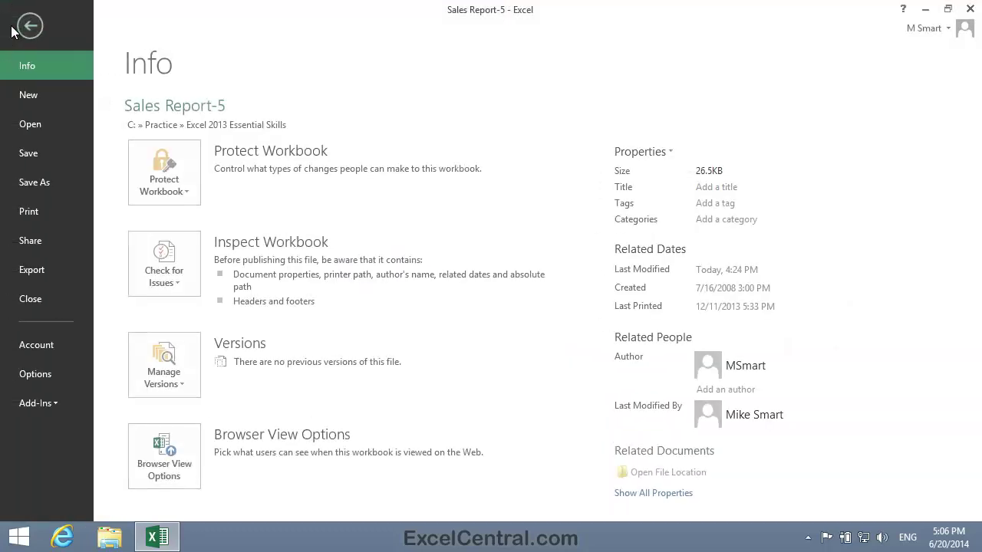
left_click(45, 173)
left_click(406, 479)
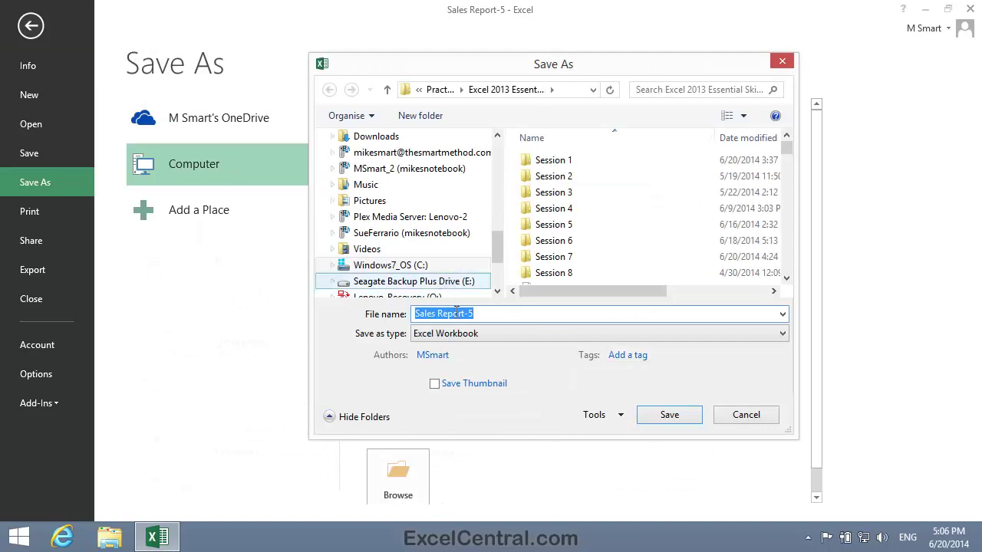
left_click(477, 314)
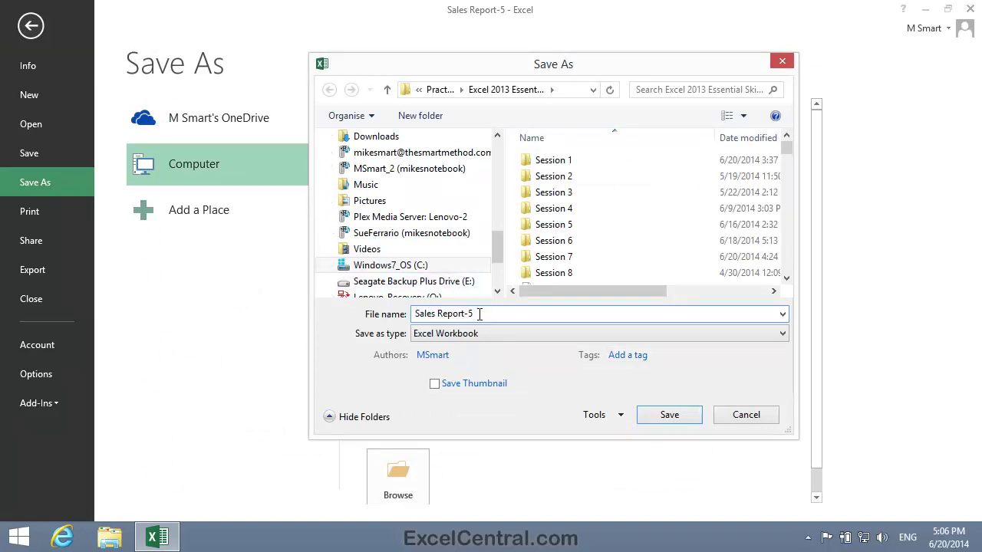
key("BackSpace")
type("6")
left_click(444, 89)
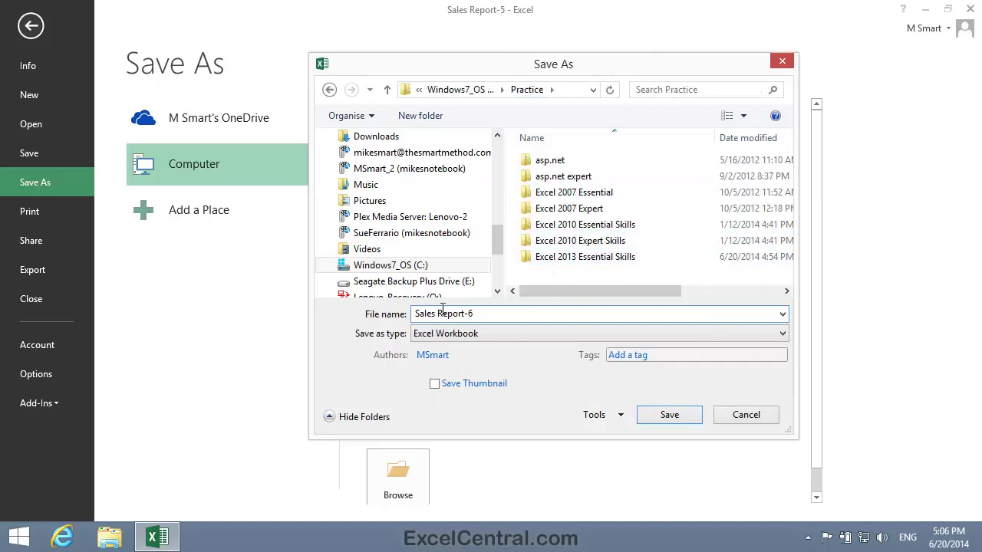
left_click(684, 415)
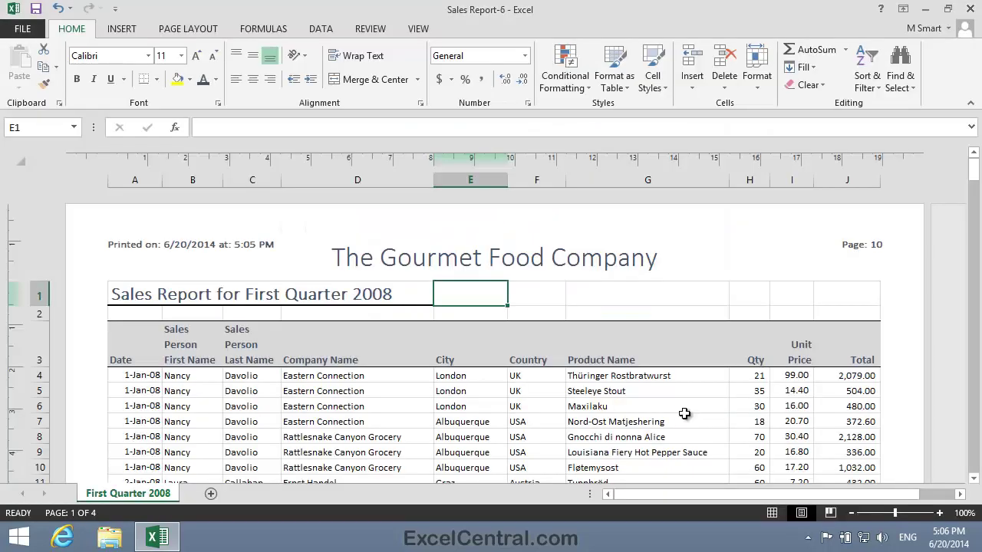